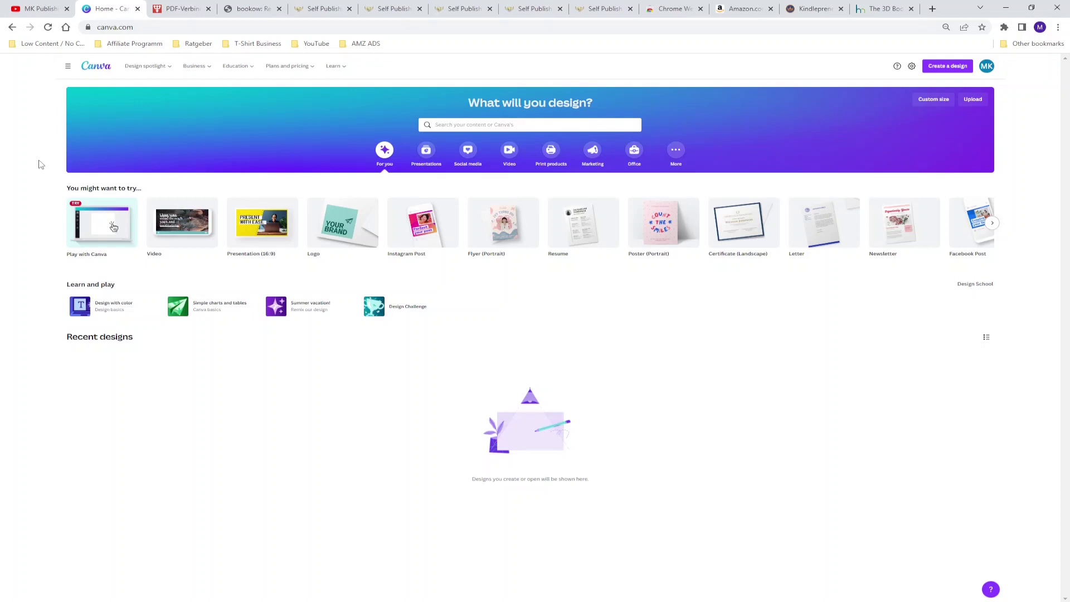
# Step: Create a blank custom-size Canva design of 8.5 × 11 in
pyautogui.click(947, 66)
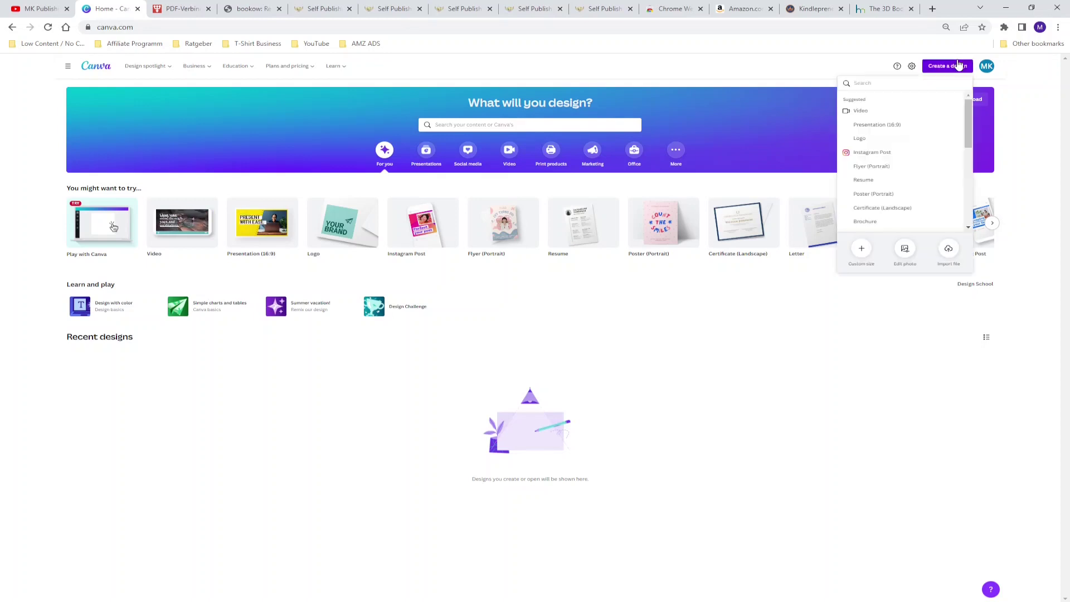
pyautogui.click(859, 248)
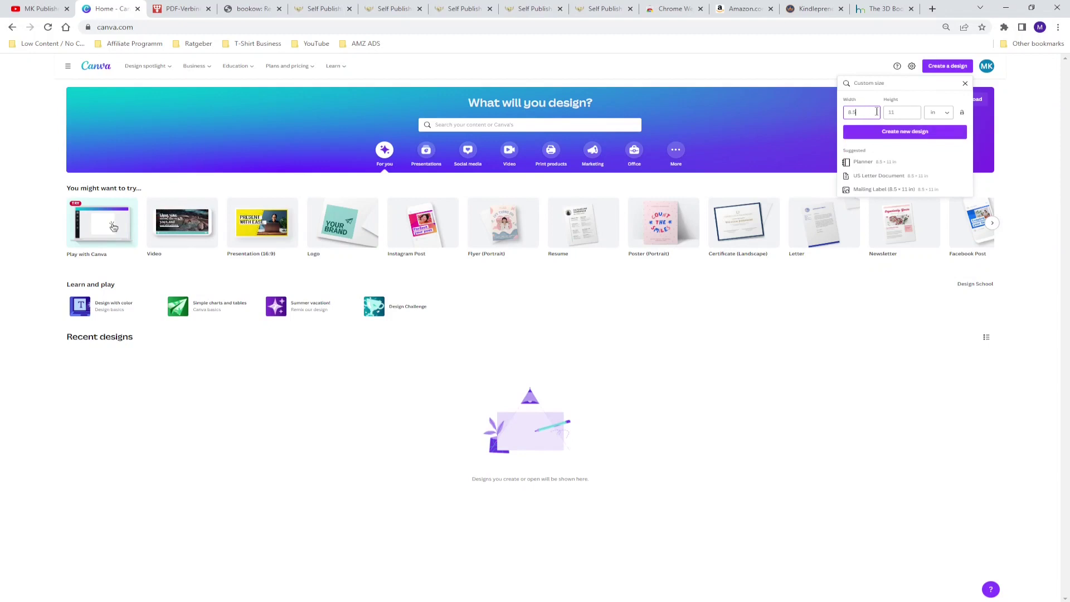
pyautogui.click(900, 133)
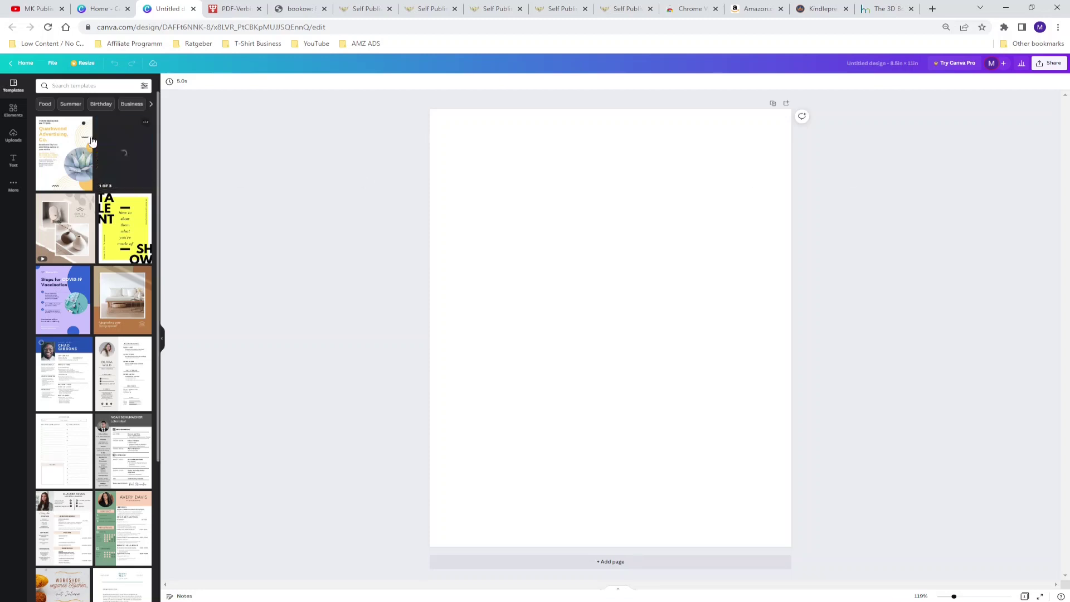
# Step: Add a full-width straight line near the top of the page and duplicate it many times
pyautogui.click(13, 109)
pyautogui.click(93, 189)
pyautogui.moveTo(666, 327); pyautogui.dragTo(797, 326)
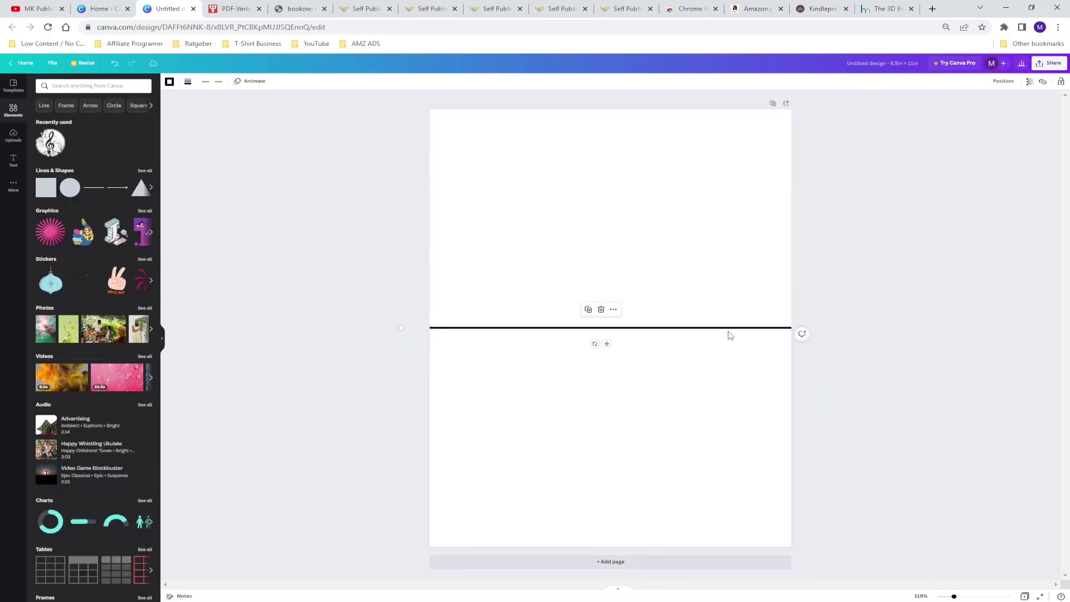
pyautogui.moveTo(730, 334); pyautogui.dragTo(705, 537)
pyautogui.hotkey('ctrl', 'd')
pyautogui.click(594, 157)
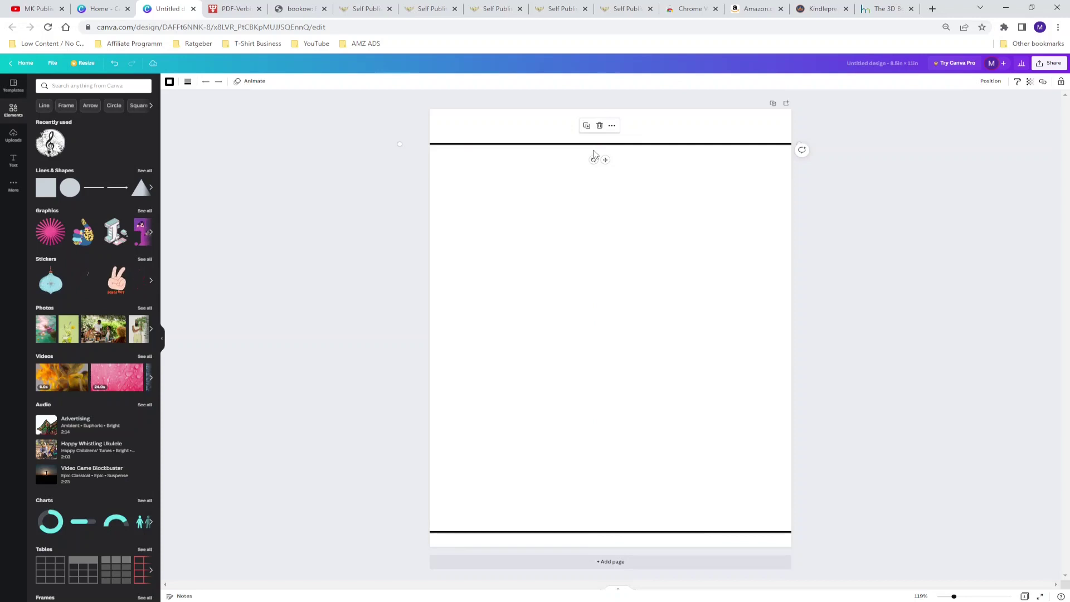
pyautogui.hotkey('ctrl', 'd')
pyautogui.hotkey('ctrl', 'd')
pyautogui.hotkey('ctrl', 'd')
pyautogui.hotkey('ctrl', 'd')
pyautogui.hotkey('ctrl', 'd')
pyautogui.hotkey('ctrl', 'd')
pyautogui.hotkey('ctrl', 'd')
pyautogui.hotkey('ctrl', 'd')
pyautogui.hotkey('ctrl', 'd')
pyautogui.hotkey('ctrl', 'd')
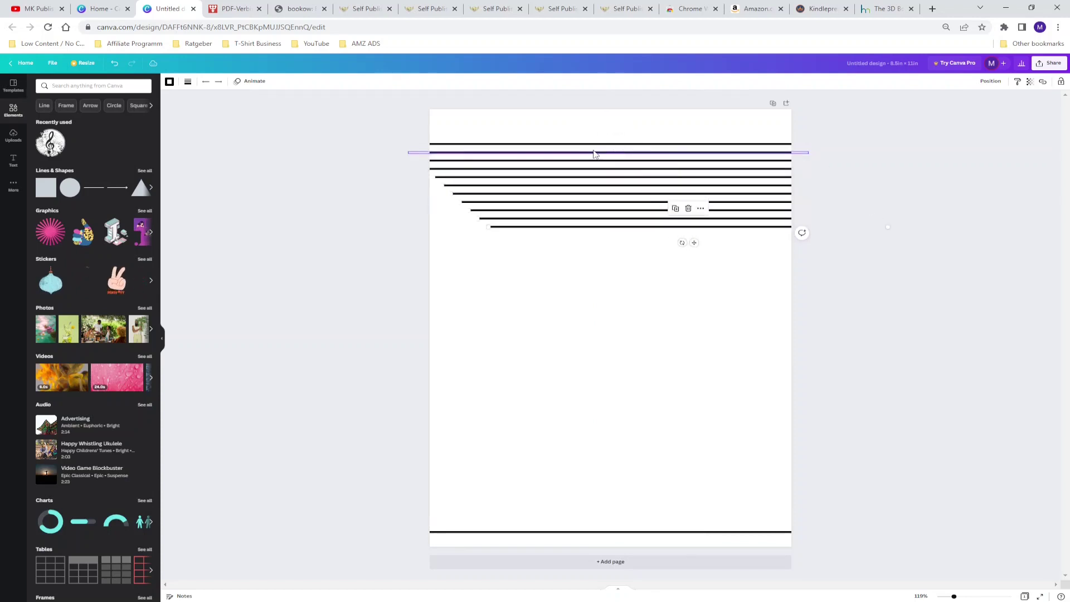
pyautogui.hotkey('ctrl', 'd')
pyautogui.hotkey('ctrl', 'd')
pyautogui.hotkey('ctrl', 'd')
pyautogui.hotkey('ctrl', 'd')
pyautogui.hotkey('ctrl', 'd')
pyautogui.hotkey('ctrl', 'd')
pyautogui.hotkey('ctrl', 'd')
pyautogui.hotkey('ctrl', 'd')
pyautogui.hotkey('ctrl', 'd')
pyautogui.hotkey('ctrl', 'd')
# Step: Space all the lines evenly, group them and centre the group on the page
pyautogui.moveTo(594, 130); pyautogui.dragTo(594, 550)
pyautogui.click(1003, 81)
pyautogui.click(891, 215)
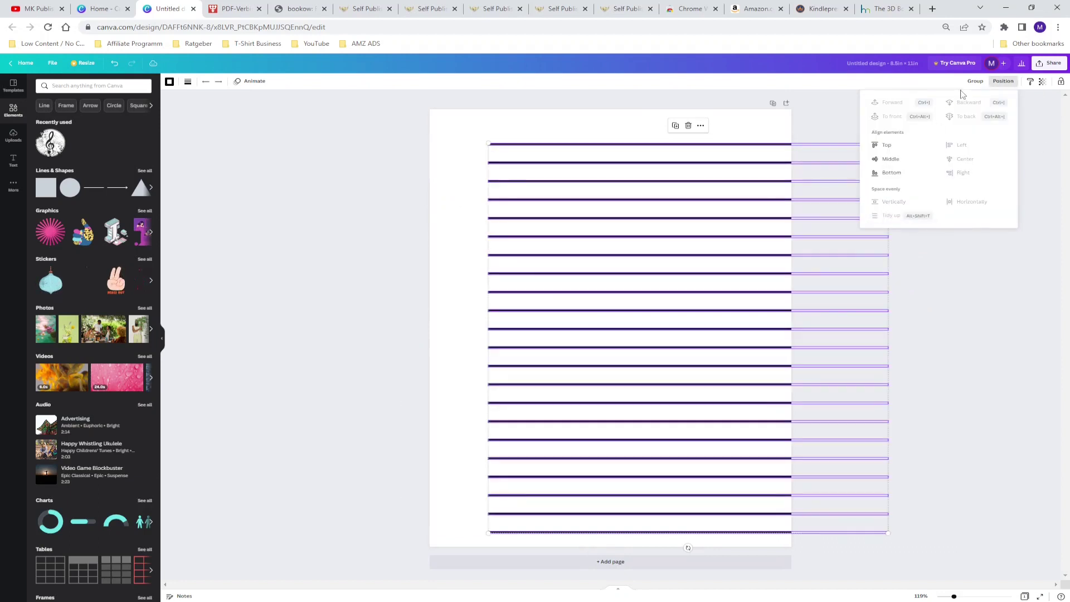
pyautogui.click(974, 81)
pyautogui.click(1003, 81)
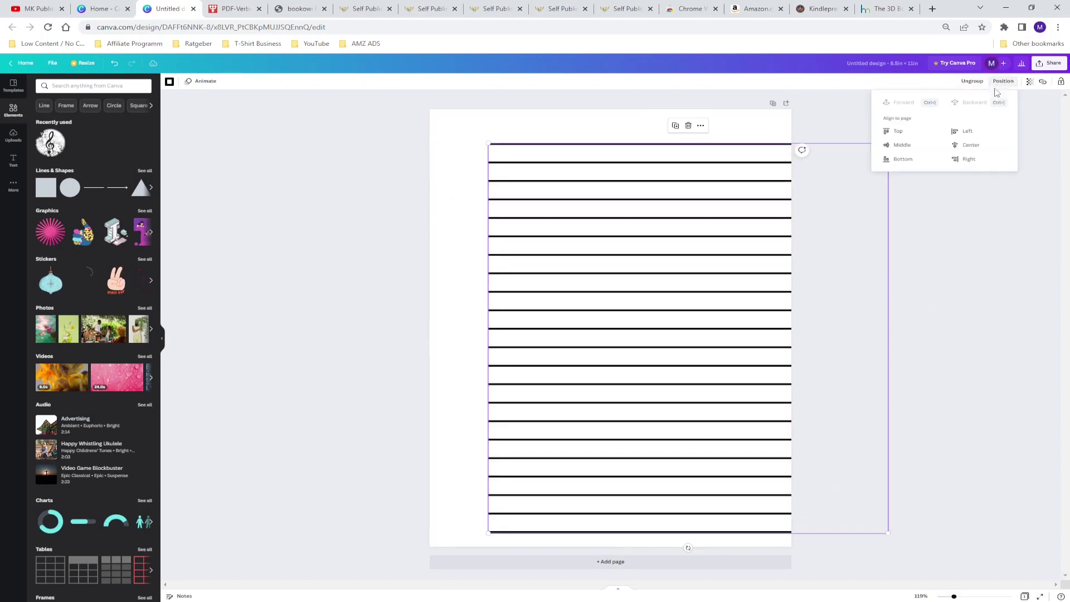
pyautogui.click(970, 145)
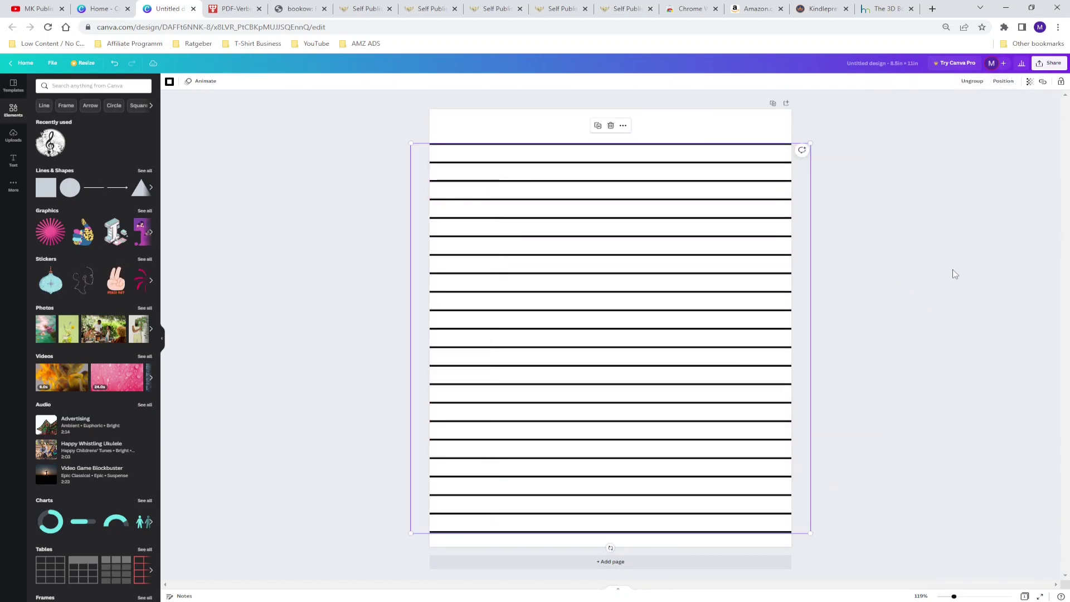
pyautogui.click(925, 250)
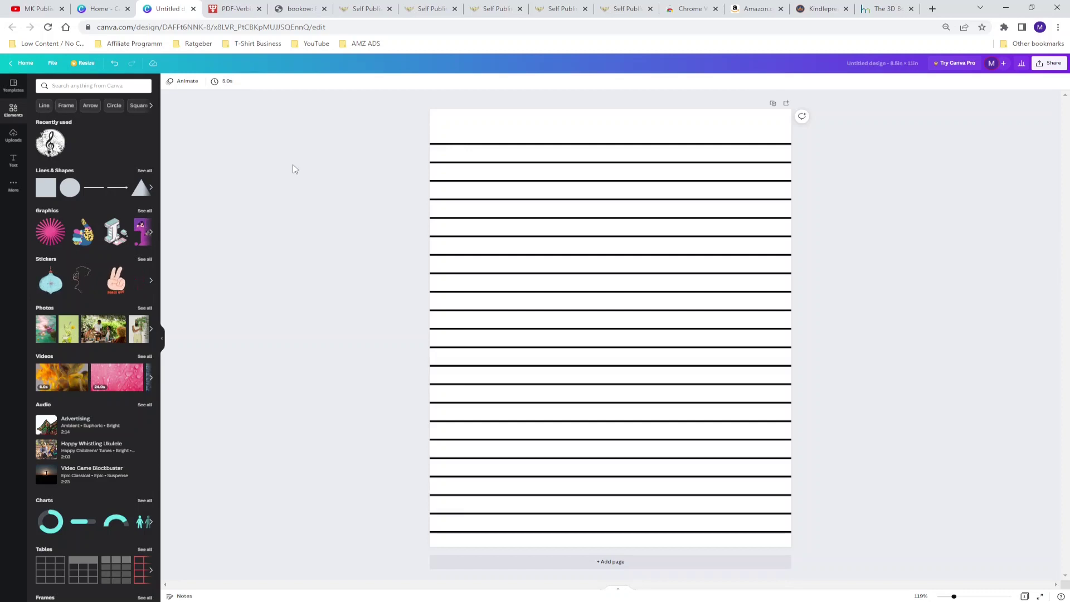
# Step: Place the recently used treble-clef image top right and send it behind the lines
pyautogui.click(51, 144)
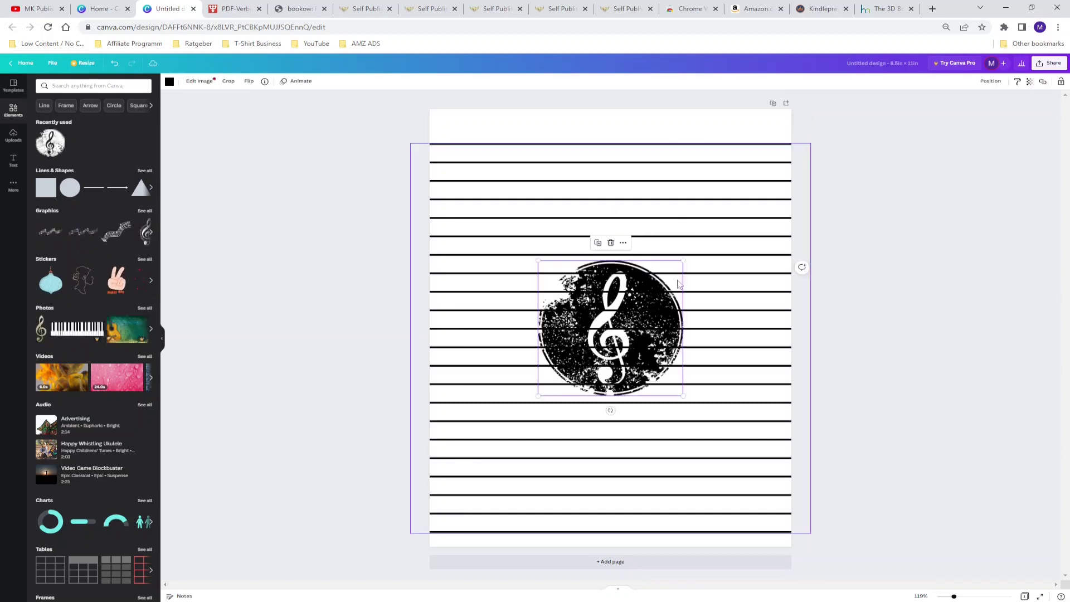
pyautogui.moveTo(611, 332); pyautogui.dragTo(729, 165)
pyautogui.rightClick(752, 136)
pyautogui.click(777, 204)
pyautogui.click(949, 206)
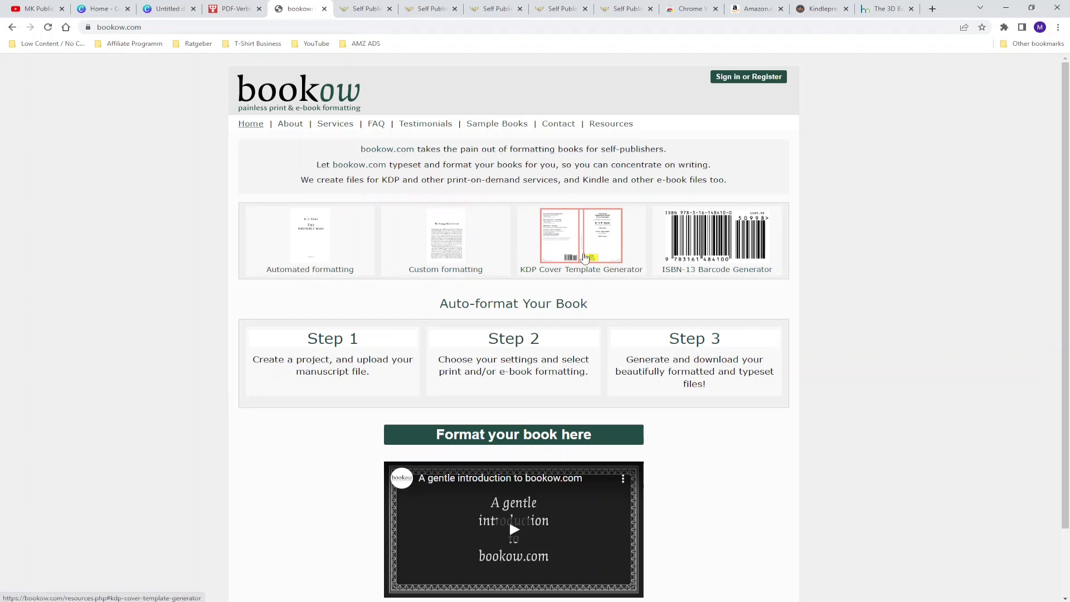
# Step: Open the KDP Cover Template Generator from bookow.com's home page
pyautogui.click(584, 257)
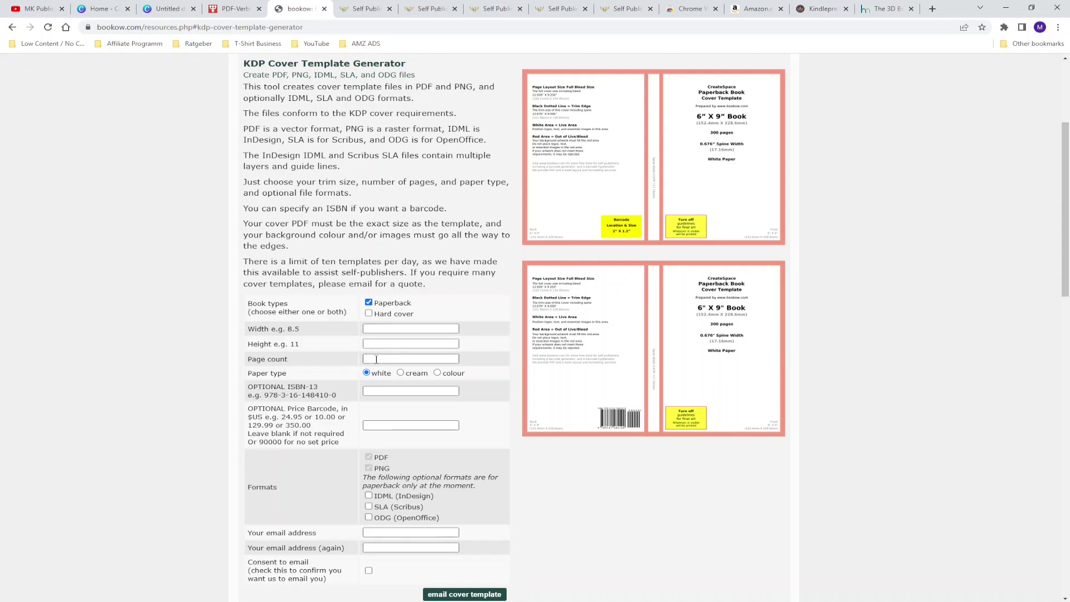
pyautogui.scroll(-2, 376, 359)
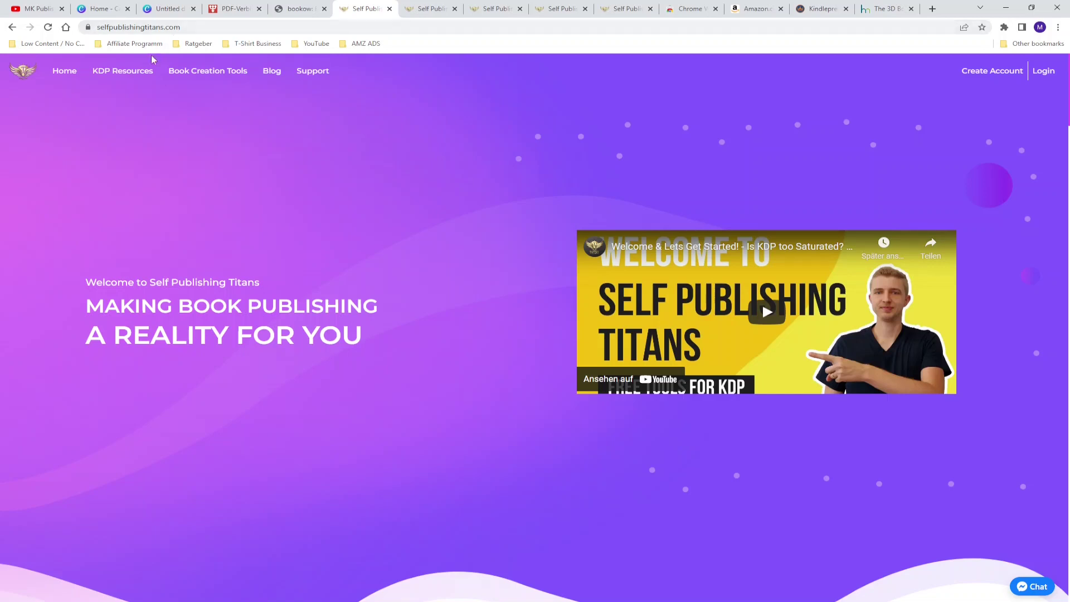
# Step: Bring up the KDP/Kindle Category Finder with Amazon US and Paperback Books preset
pyautogui.moveTo(136, 73)
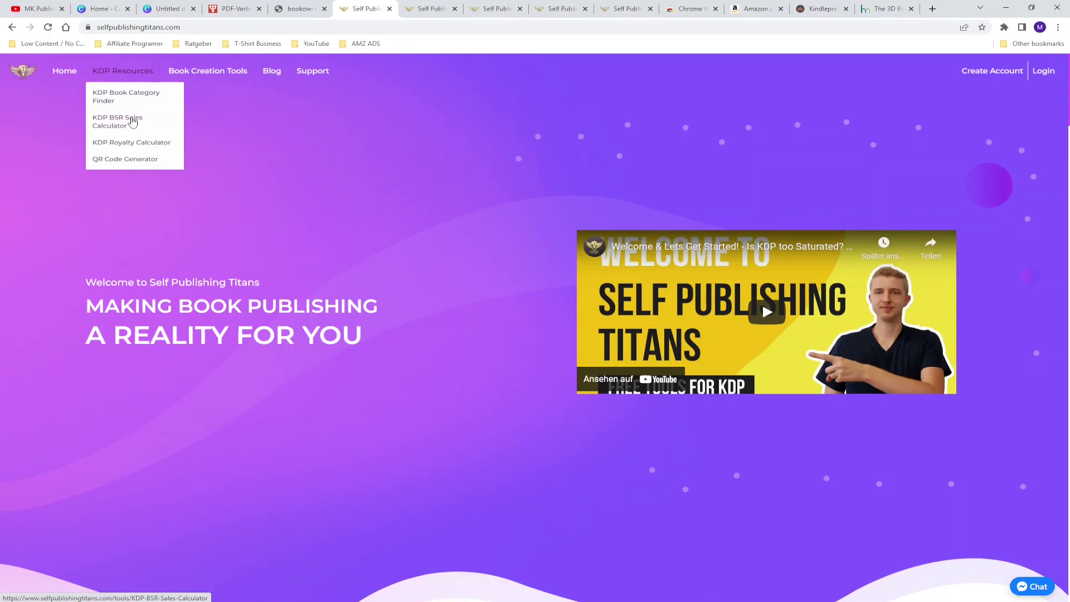
pyautogui.hotkey('ctrl', 'Tab')
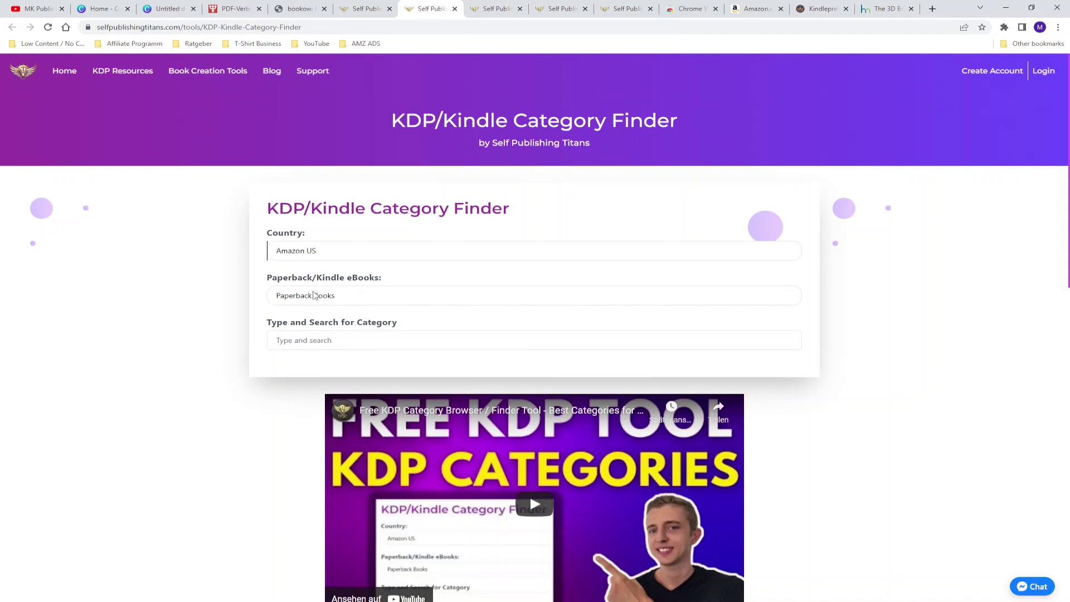
# Step: Search the Category Finder for 'handwriting' to list its three paperback category paths
pyautogui.click(305, 340)
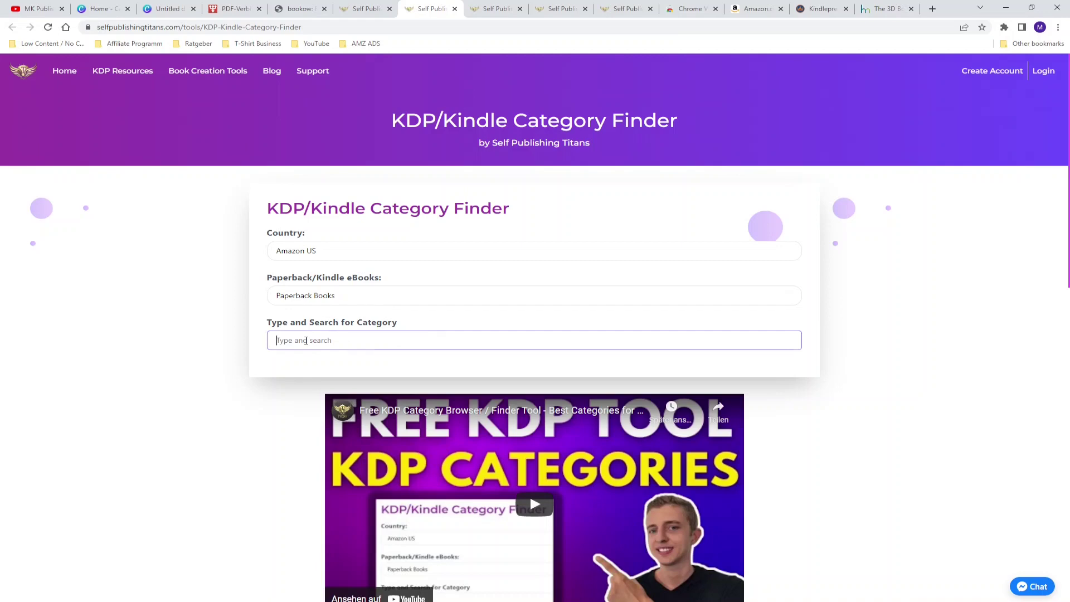
pyautogui.write('handwriting')
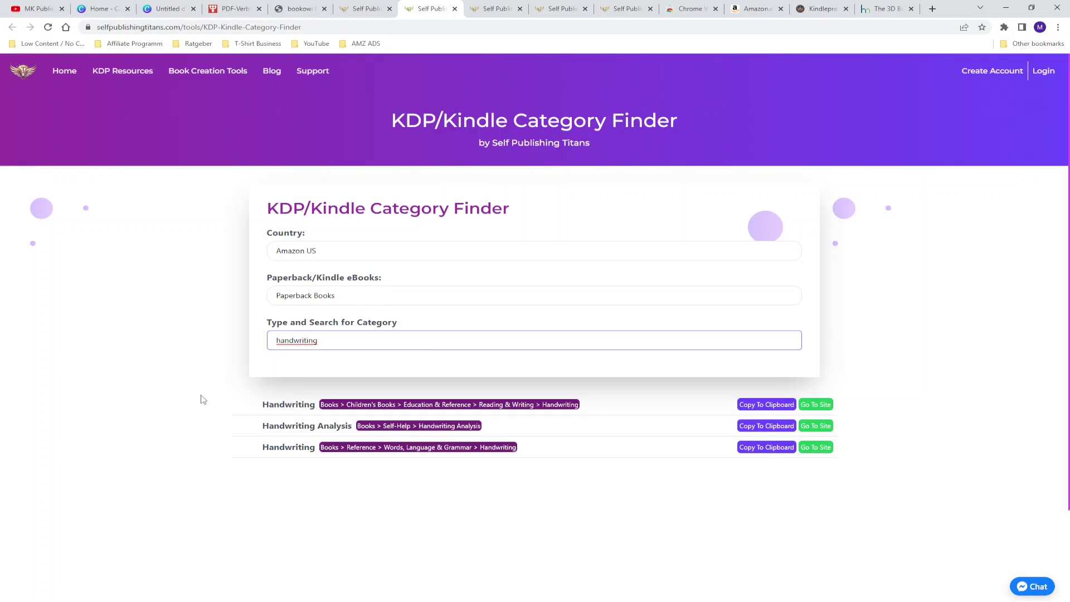
# Step: Switch to the KDP BSR Sales Calculator tab showing 41.1 monthly sales for BSR 100000
pyautogui.hotkey('ctrl', 'Tab')
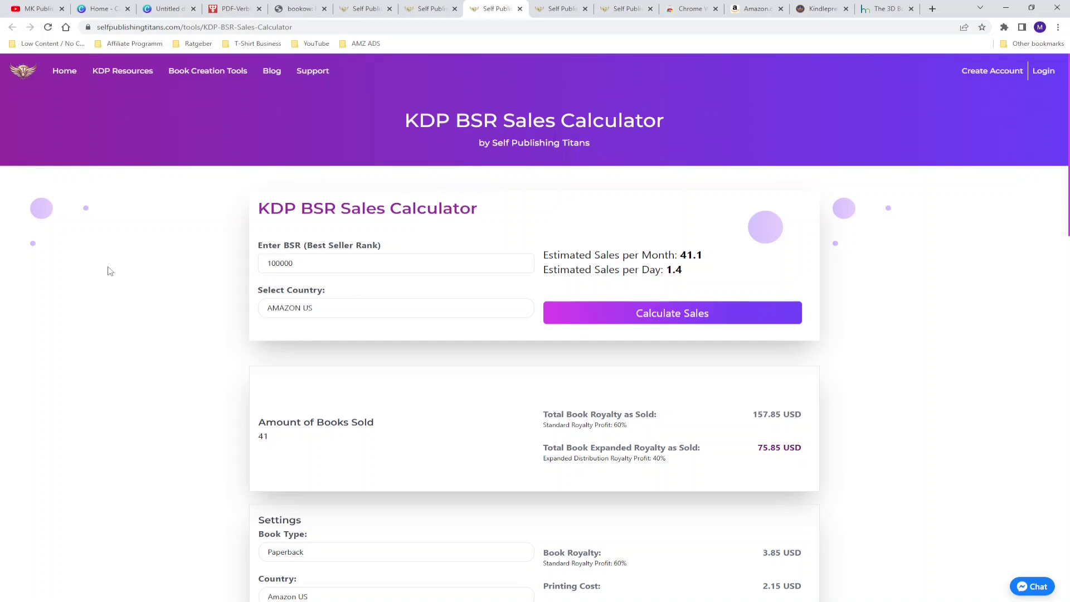
# Step: Switch to the KDP Royalty Calculator tab showing a 3.85 USD royalty for a $10, 100-page paperback
pyautogui.hotkey('ctrl', 'Tab')
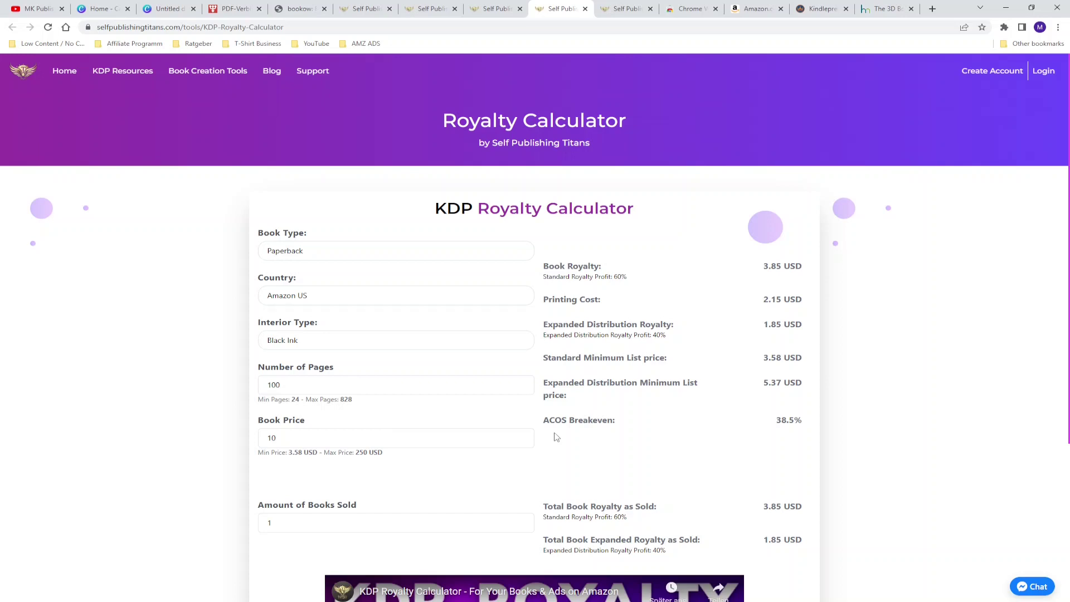
# Step: Switch to the QR Code Generator tab showing a QR code for its own URL
pyautogui.hotkey('ctrl', 'Tab')
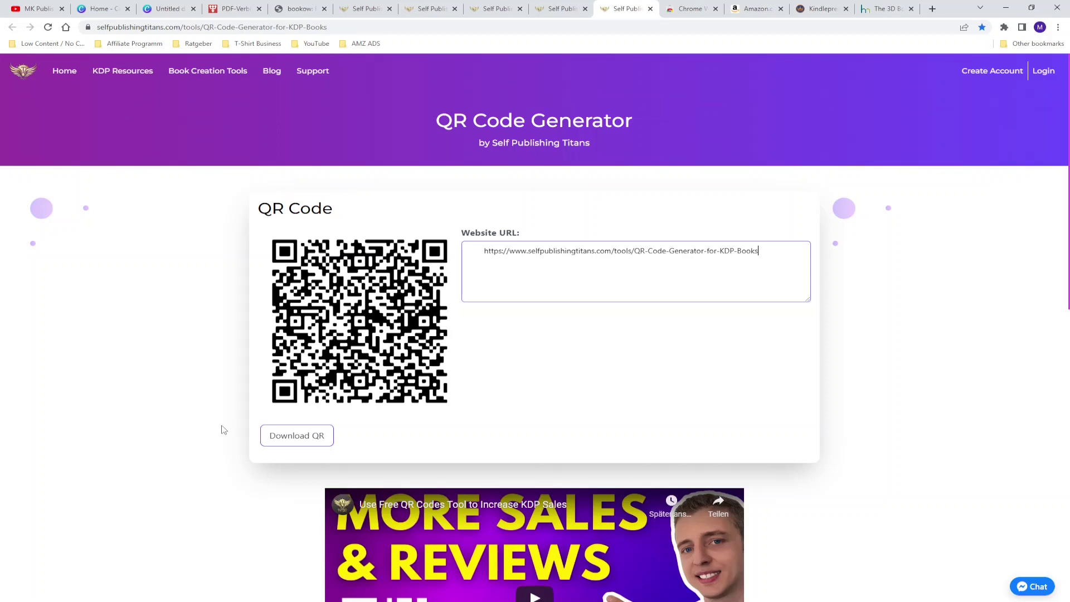
# Step: Switch to the Chrome Web Store extension search results tab
pyautogui.hotkey('ctrl', 'Tab')
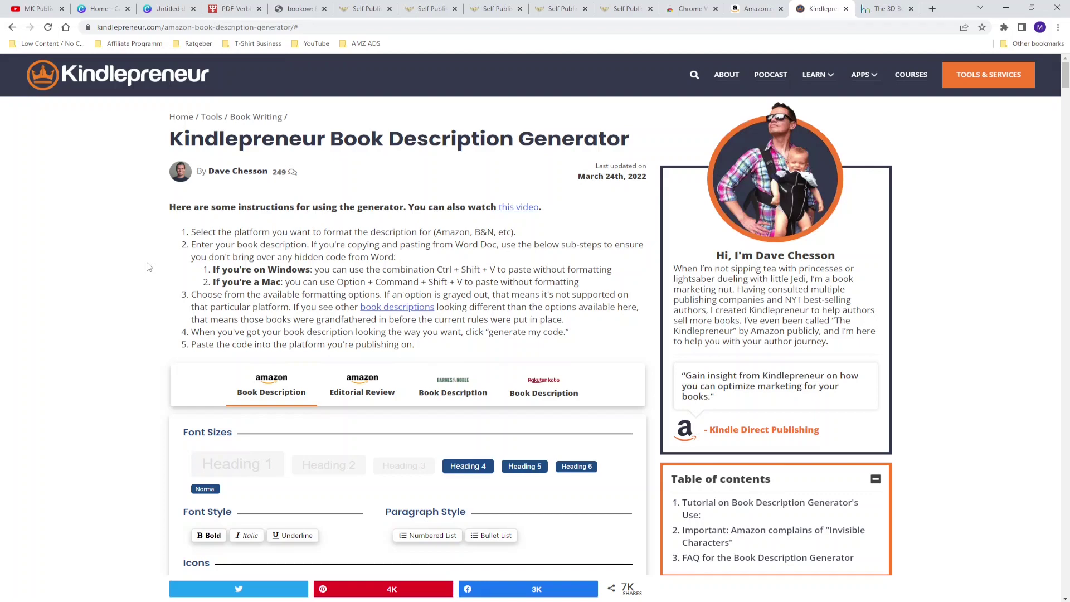
# Step: Scroll down past the description editor to the Generate My Code button
pyautogui.scroll(-2, 149, 267)
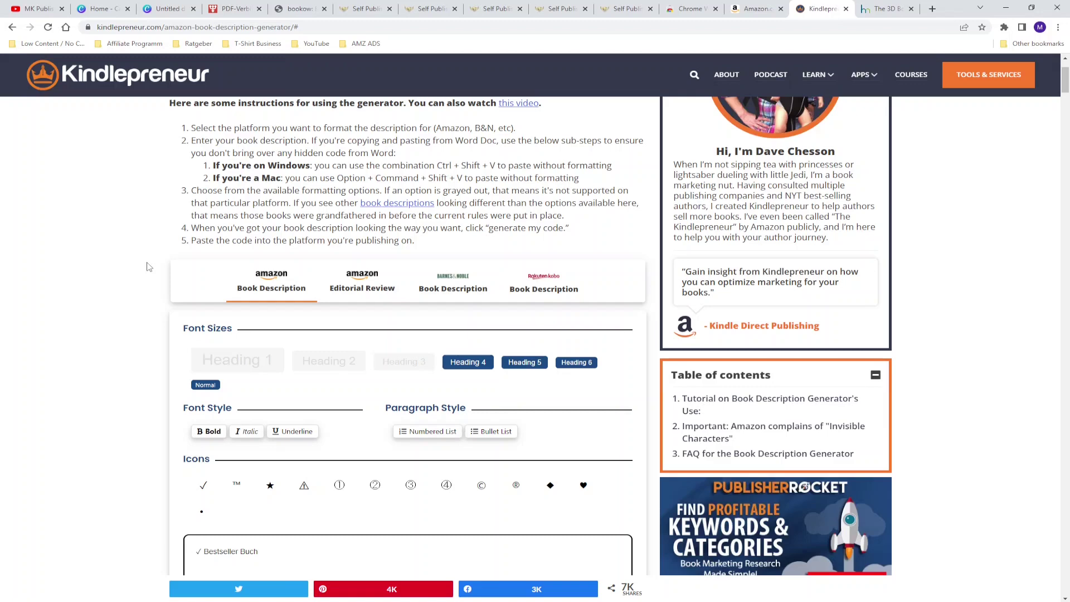
pyautogui.scroll(-2, 125, 432)
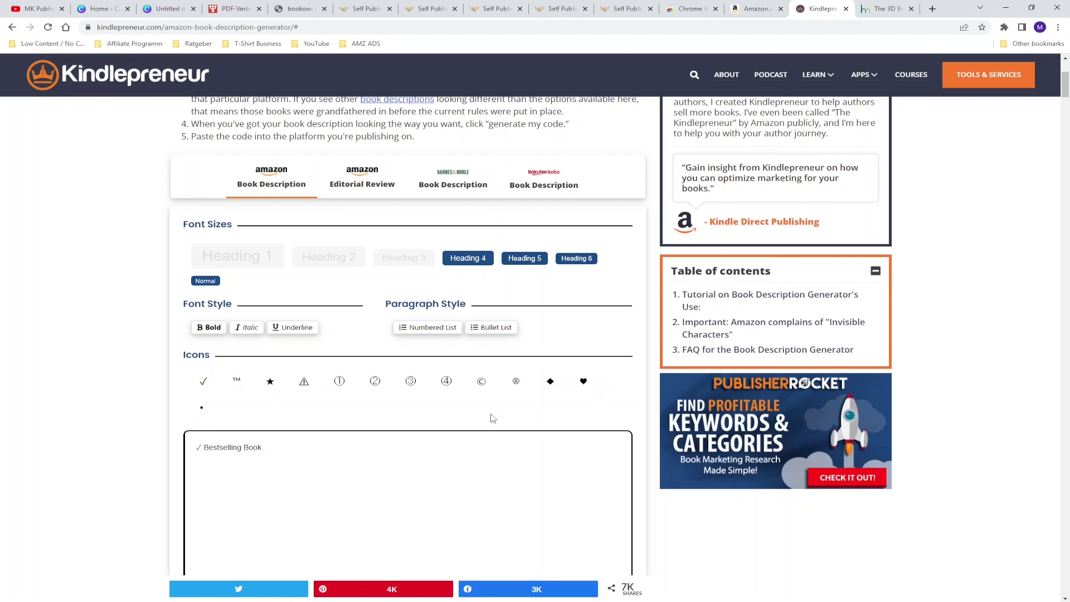
pyautogui.scroll(-2, 329, 440)
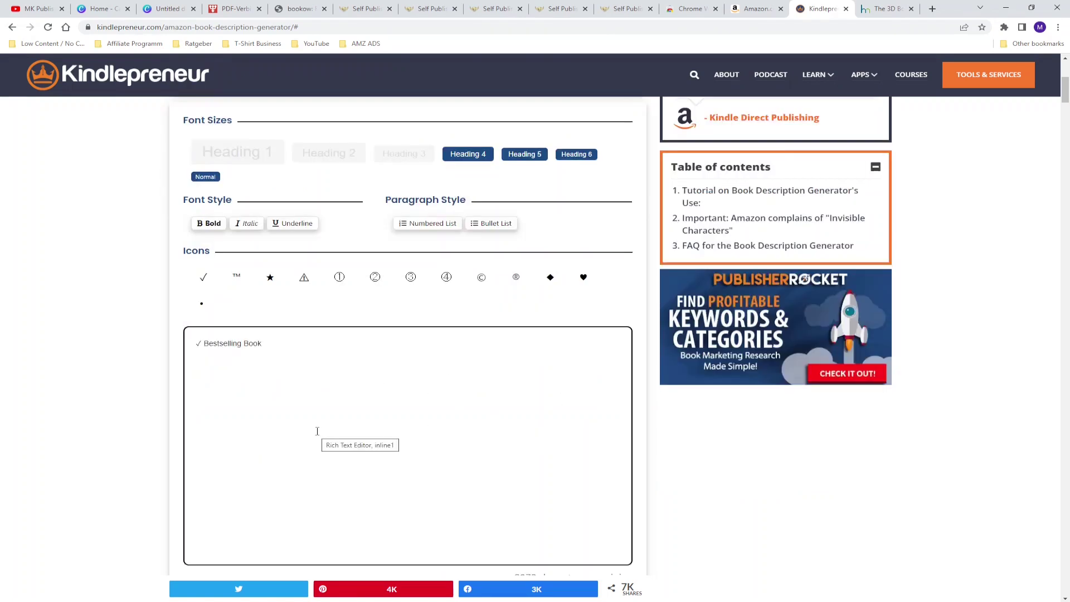
pyautogui.scroll(-5, 317, 431)
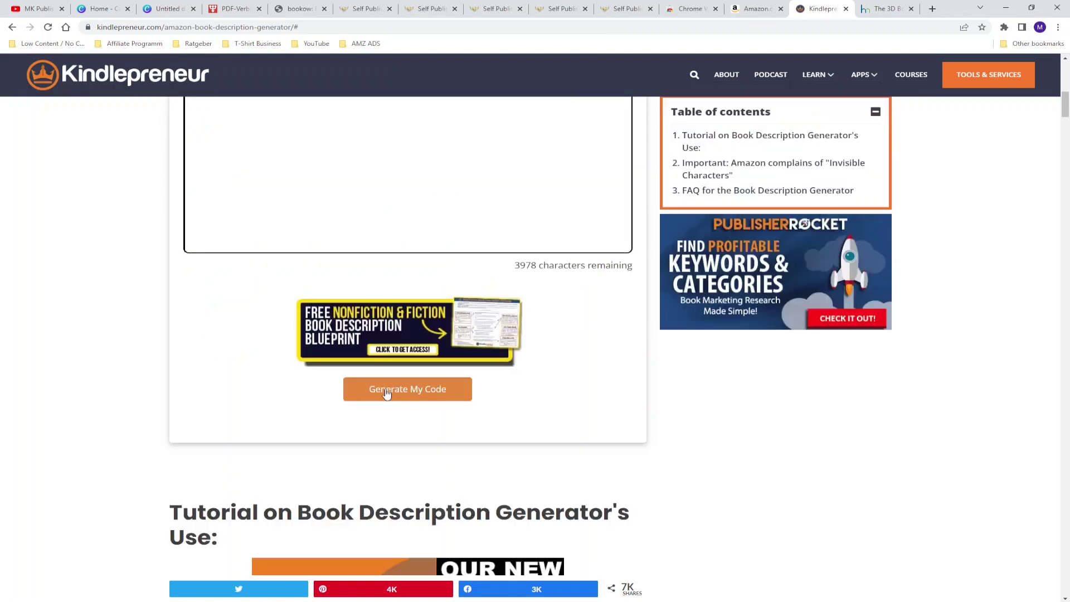
# Step: Generate the HTML code for the ✓ Bestselling Book description and copy it
pyautogui.click(387, 393)
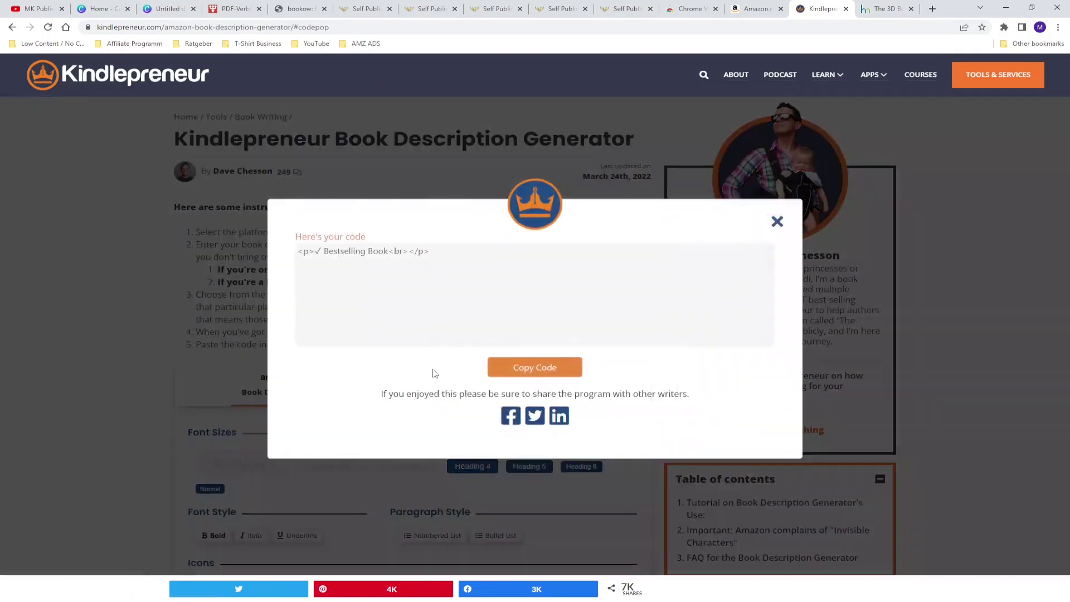
pyautogui.click(535, 368)
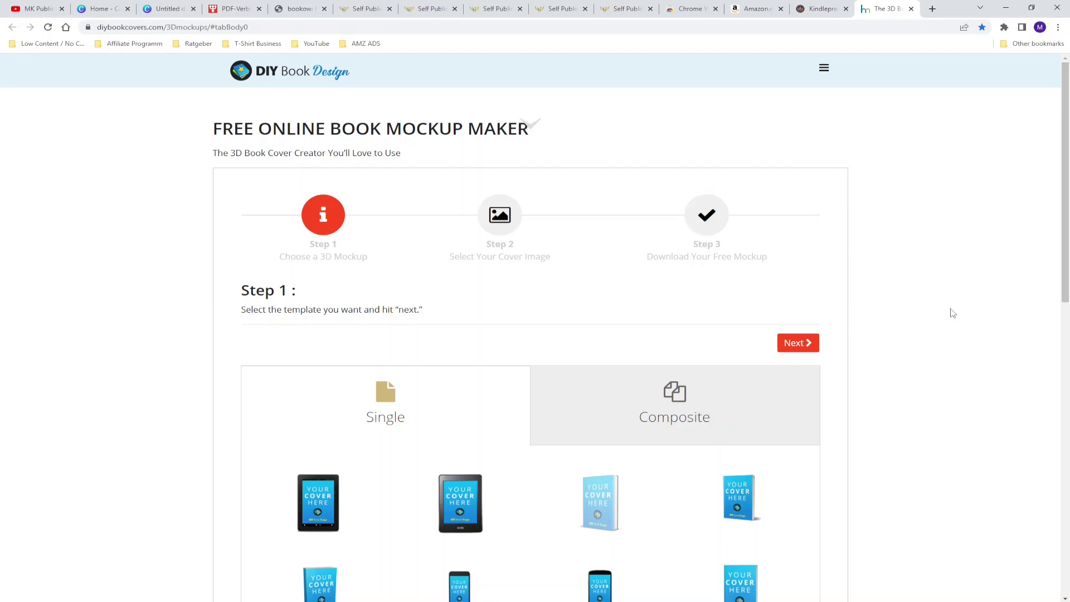
# Step: Pick the third Single 3D mockup template and advance to Step 2's cover upload
pyautogui.scroll(-2, 593, 334)
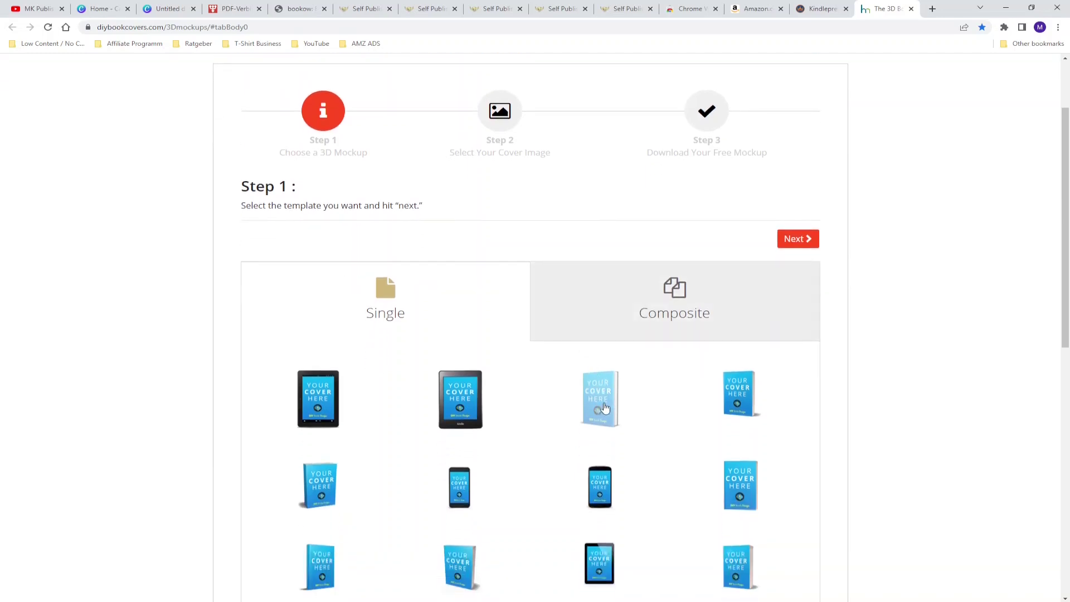
pyautogui.click(605, 408)
pyautogui.click(798, 240)
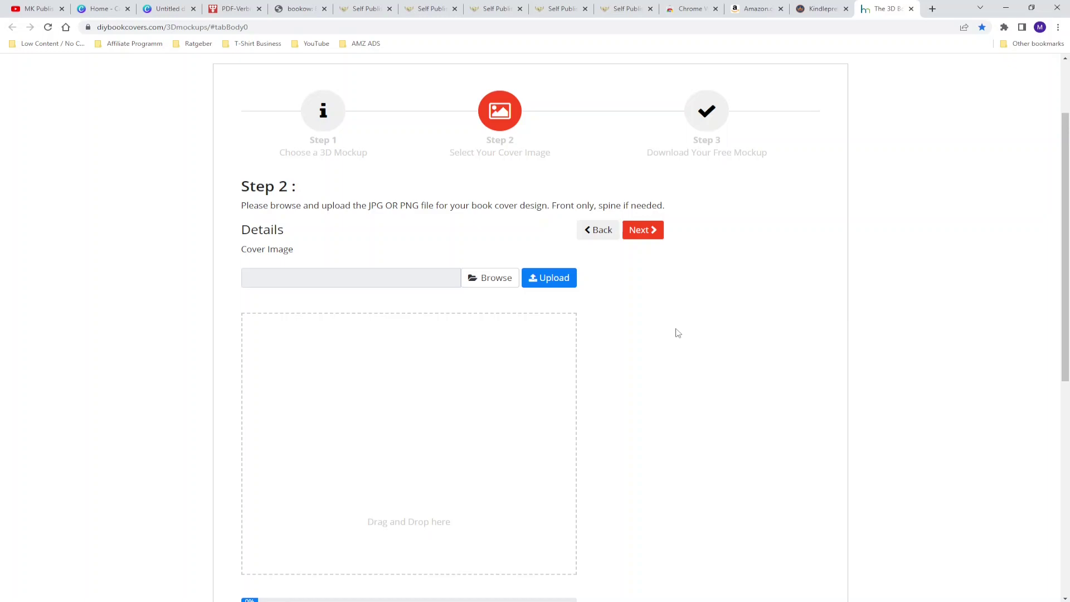
# Step: Switch back to the YouTube channel's Videos page in the first browser tab
pyautogui.hotkey('ctrl', '1')
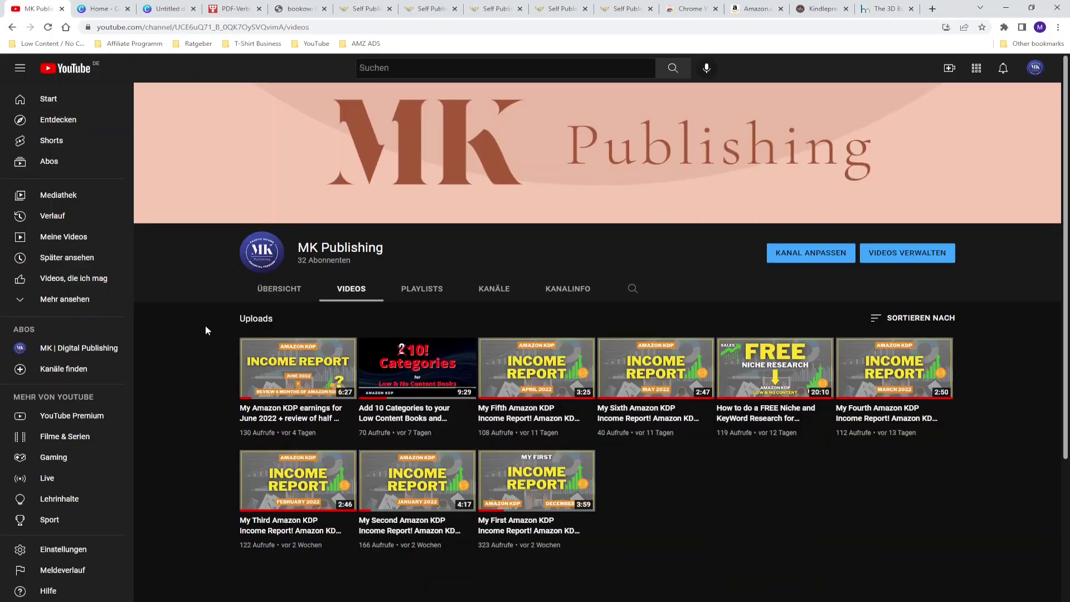